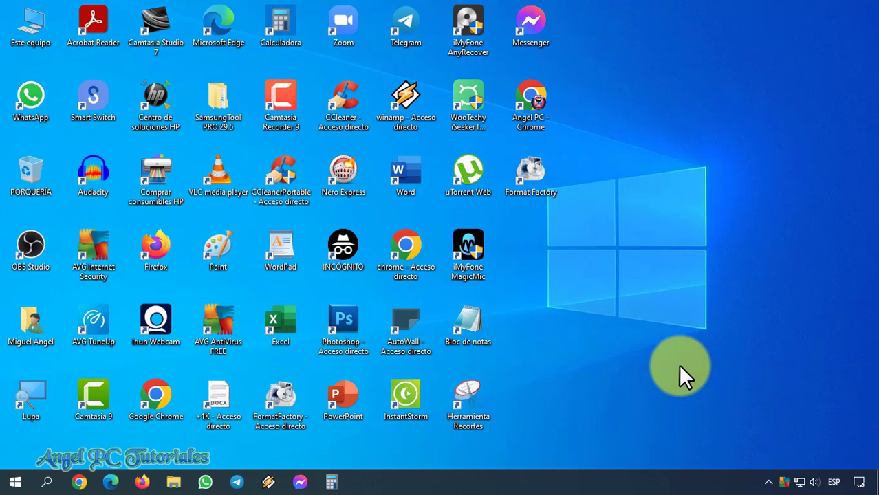
Step: Launch Format Factory from the desktop
{"action": "double_click", "coordinate": [536, 183]}
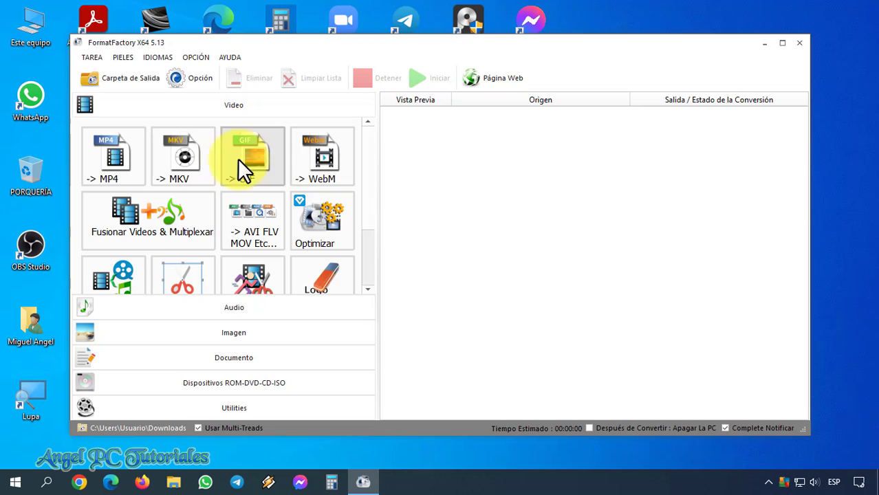
Step: Look through the output formats offered by the AVI FLV MOV conversion and close its window
{"action": "left_click", "coordinate": [259, 218]}
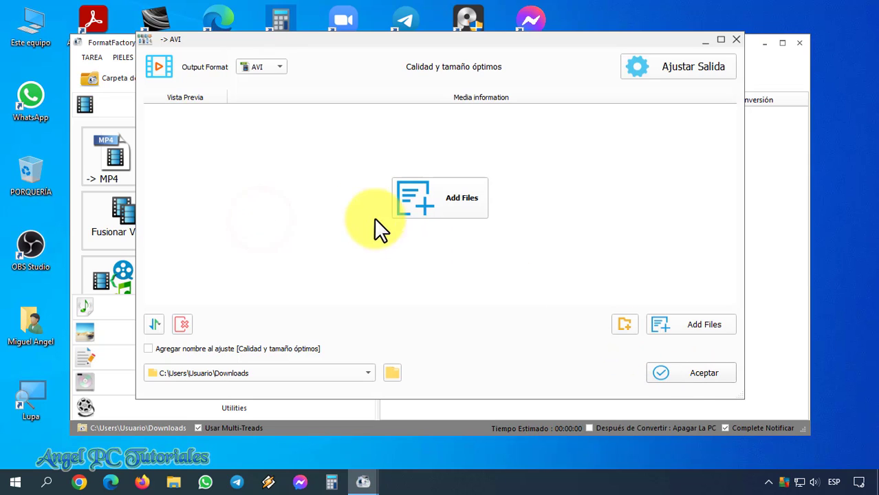
{"action": "left_click", "coordinate": [276, 66]}
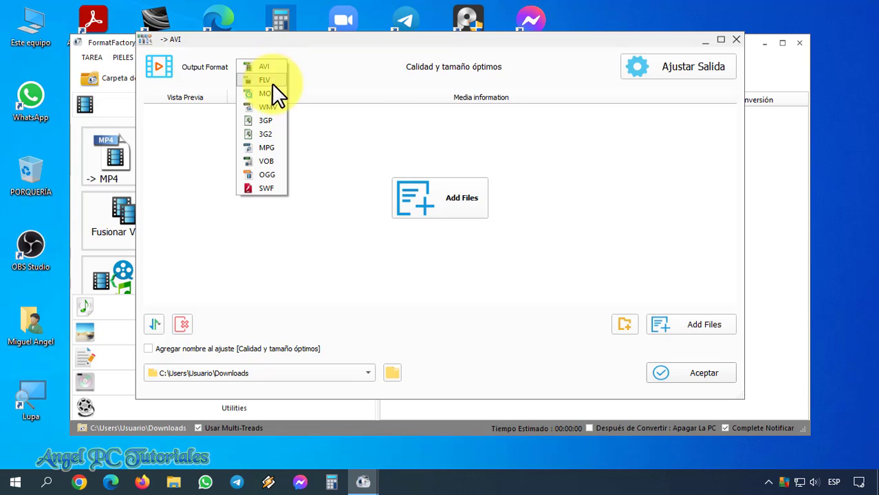
{"action": "left_click", "coordinate": [304, 237]}
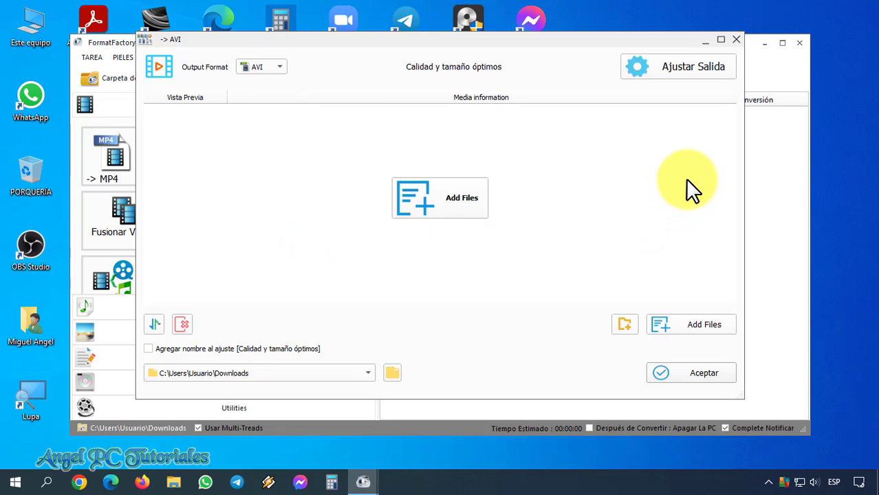
{"action": "left_click", "coordinate": [736, 38]}
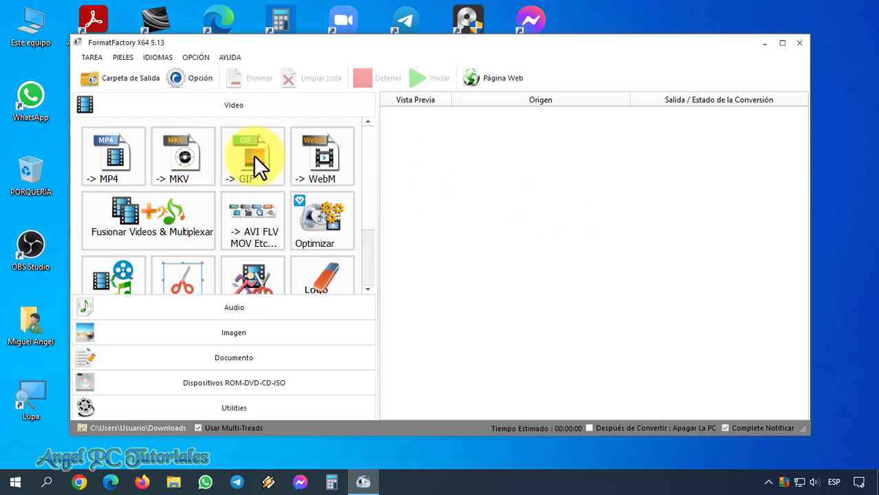
Step: Set up a video conversion to MP4 and browse the Vídeos folder for a file to add
{"action": "left_click", "coordinate": [117, 156]}
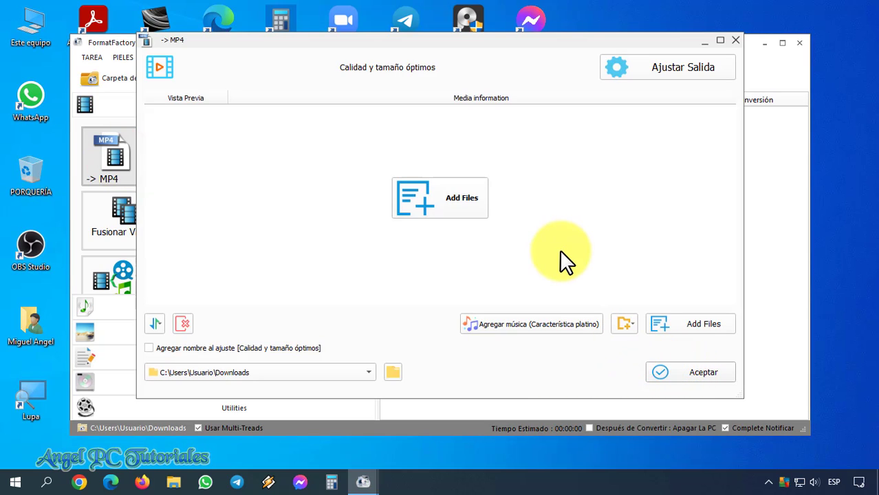
{"action": "left_click", "coordinate": [459, 204]}
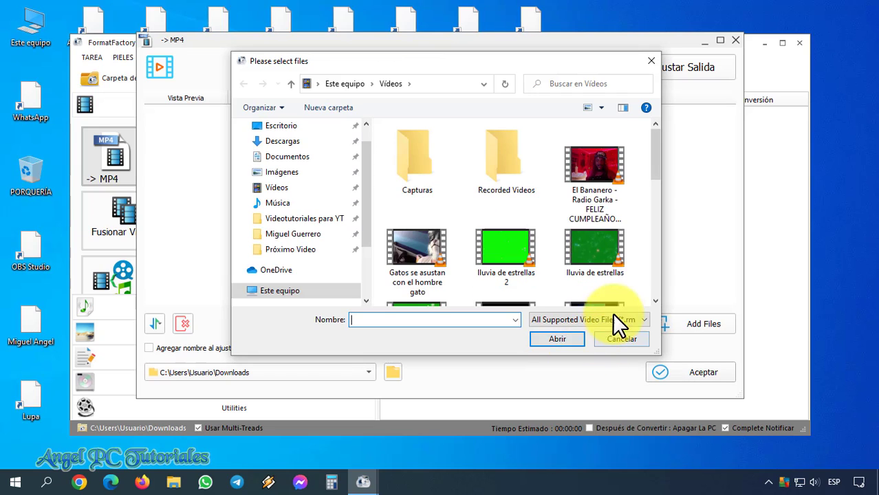
{"action": "scroll", "coordinate": [637, 260], "scroll_direction": "down", "scroll_amount": 2}
{"action": "scroll", "coordinate": [637, 258], "scroll_direction": "down", "scroll_amount": 3}
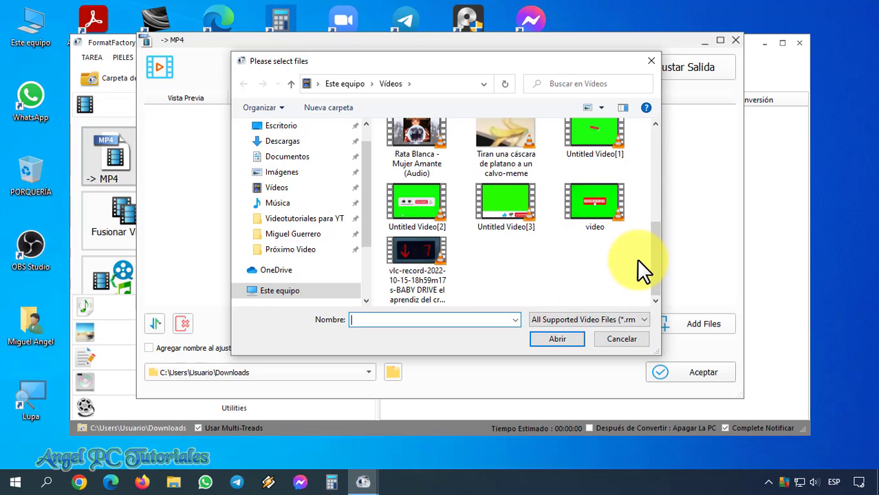
Step: Check the file type in the properties of the file named video
{"action": "left_click", "coordinate": [595, 214]}
{"action": "right_click", "coordinate": [595, 214]}
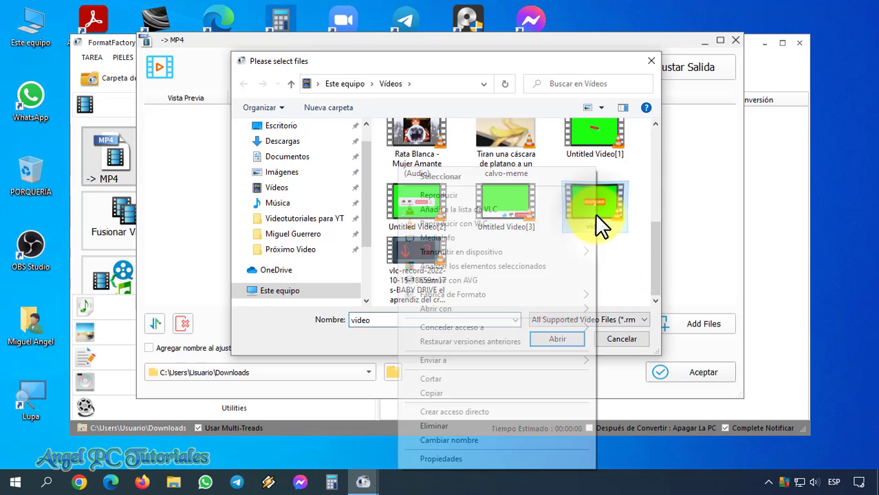
{"action": "left_click", "coordinate": [476, 454]}
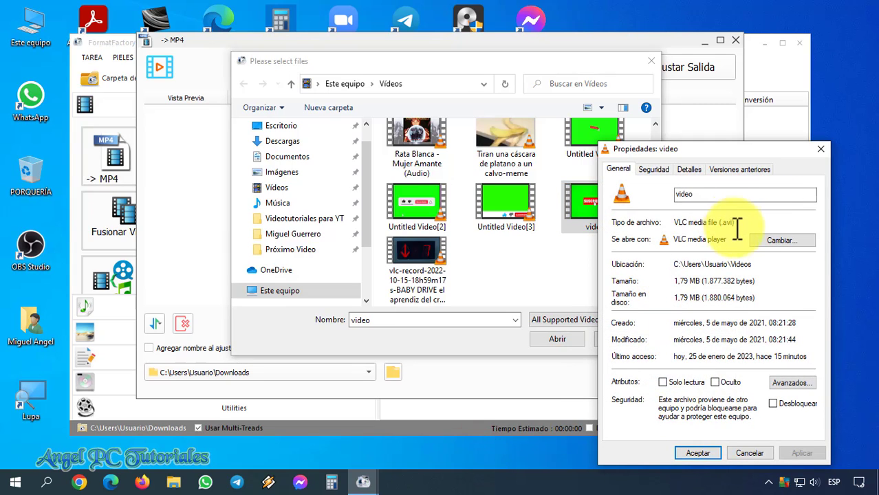
{"action": "left_click", "coordinate": [706, 450]}
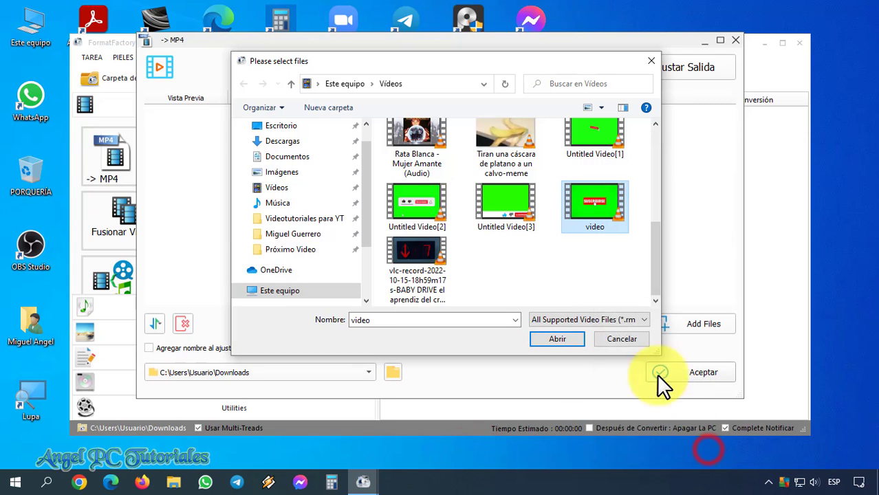
Step: Add the file named video from the Vídeos folder to the MP4 conversion list
{"action": "left_click", "coordinate": [590, 267]}
{"action": "left_click", "coordinate": [586, 212]}
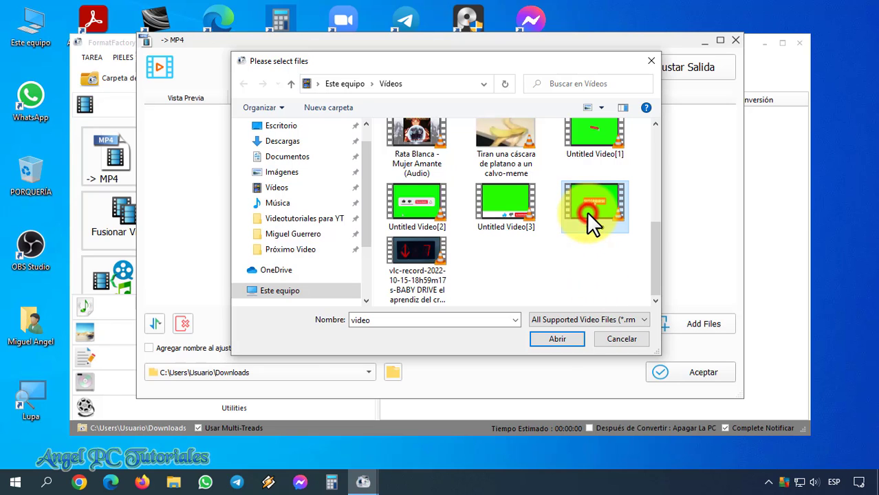
{"action": "left_click", "coordinate": [558, 339]}
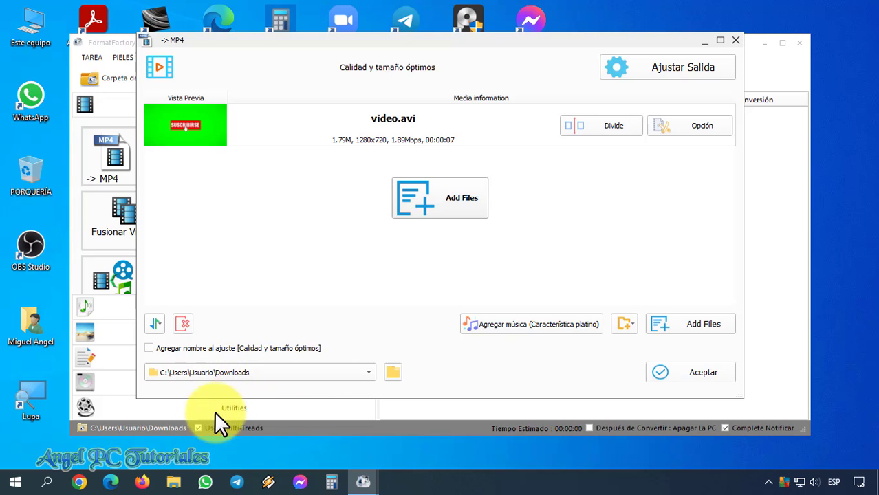
Step: Look over the quick access folders in File Explorer and return to the MP4 conversion window
{"action": "left_click", "coordinate": [175, 481]}
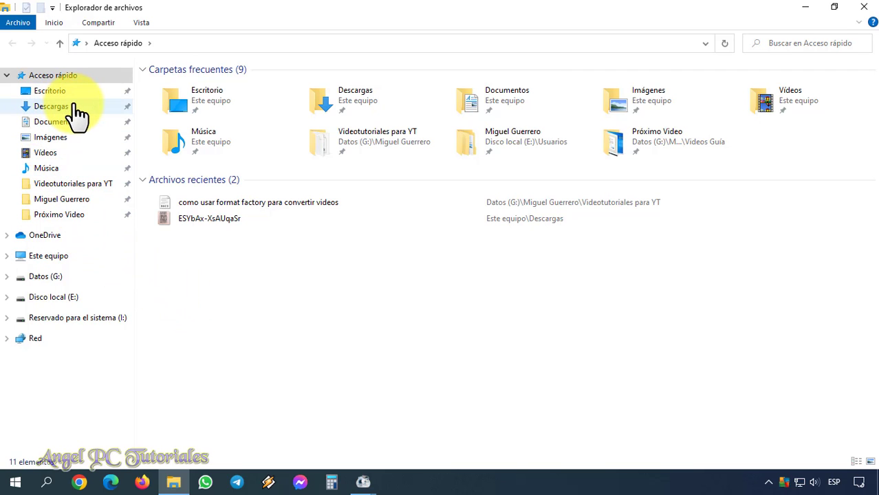
{"action": "left_click", "coordinate": [805, 7]}
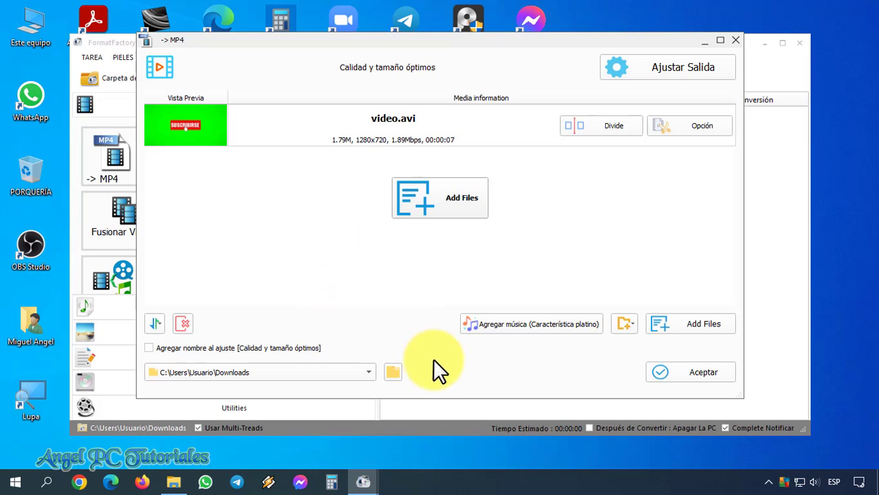
Step: Browse for a different output folder and create a new folder named FF inside Escritorio
{"action": "left_click", "coordinate": [393, 370]}
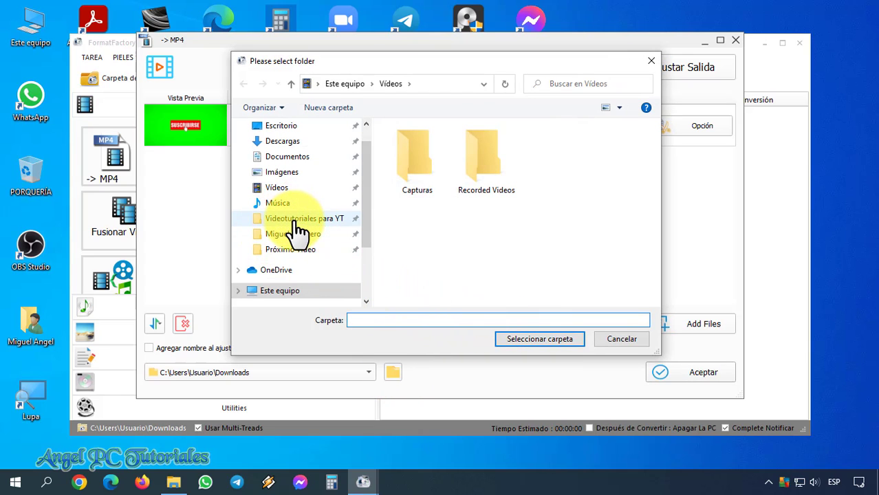
{"action": "left_click", "coordinate": [309, 130]}
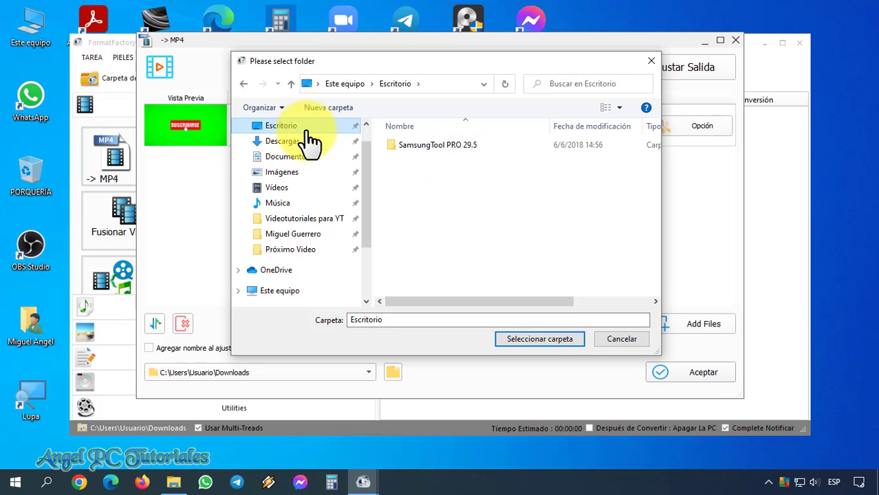
{"action": "left_click", "coordinate": [462, 207]}
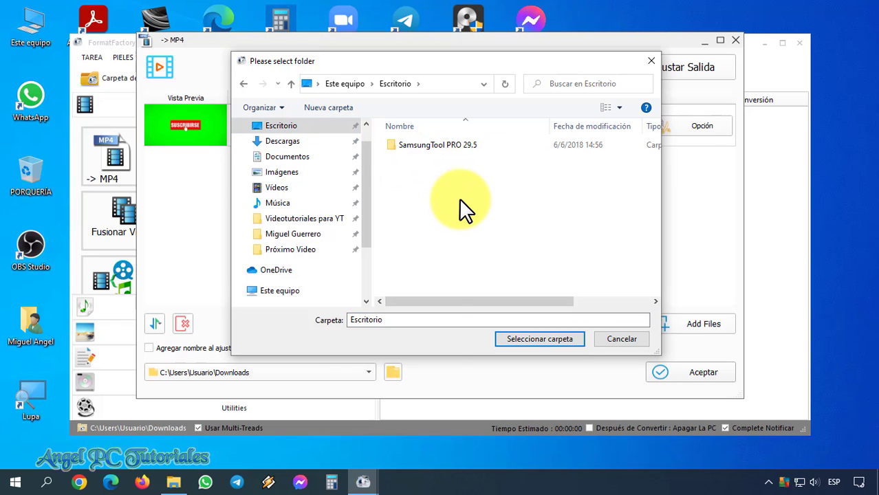
{"action": "right_click", "coordinate": [459, 200]}
{"action": "mouse_move", "coordinate": [397, 334]}
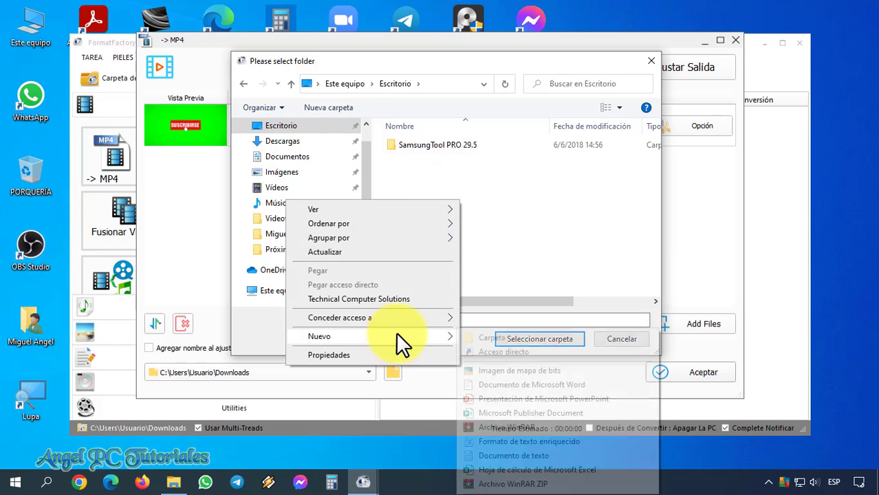
{"action": "left_click", "coordinate": [491, 337]}
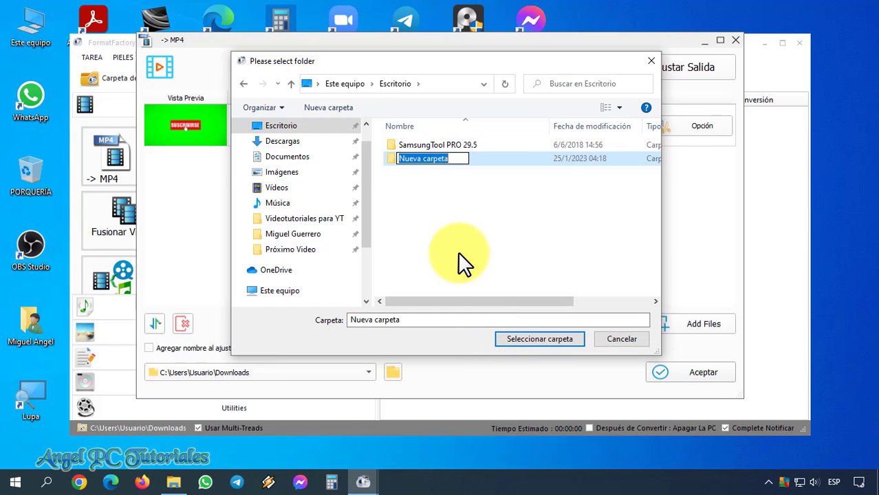
{"action": "type", "text": "F"}
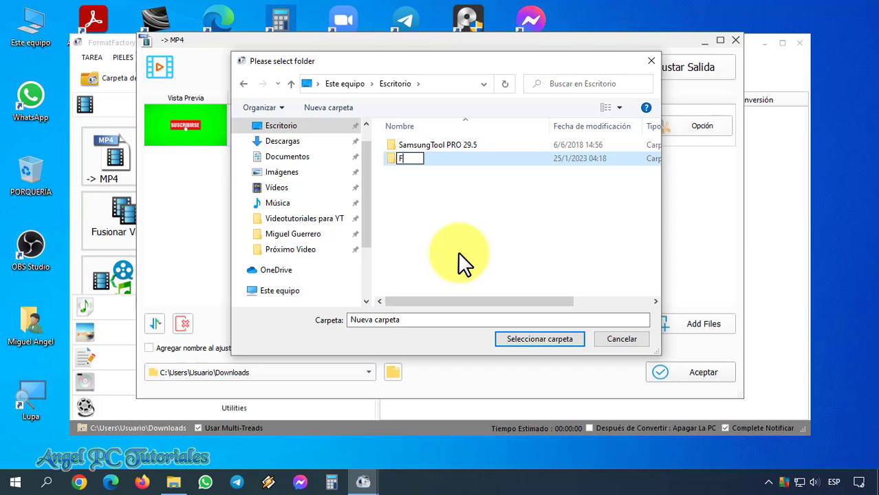
{"action": "type", "text": "F"}
{"action": "left_click", "coordinate": [460, 256]}
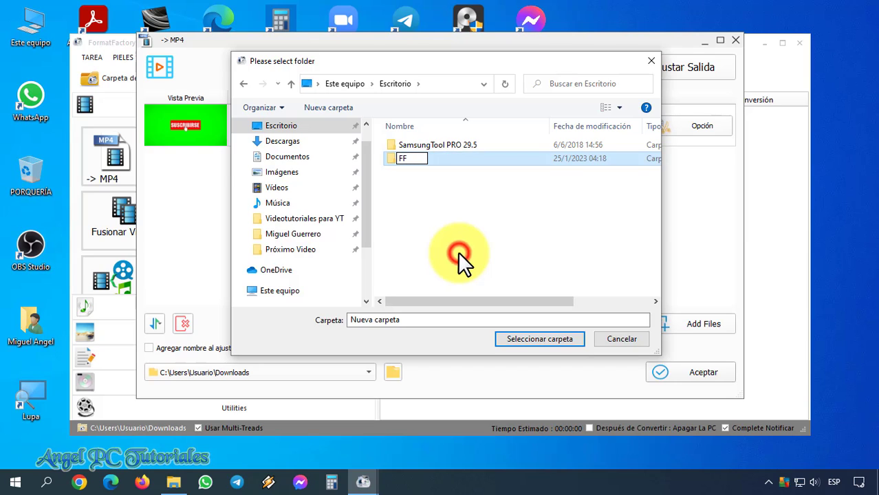
Step: Set the FF folder in Escritorio as the output folder of the MP4 conversion
{"action": "left_click", "coordinate": [422, 158]}
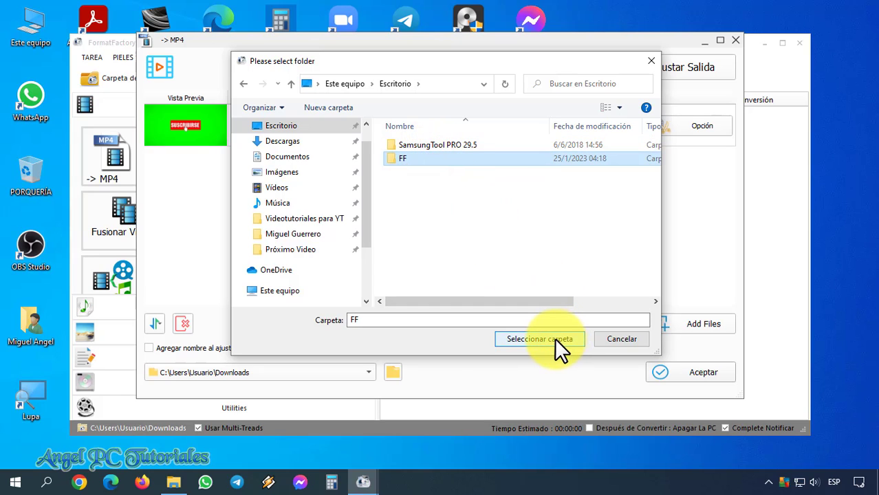
{"action": "left_click", "coordinate": [538, 338]}
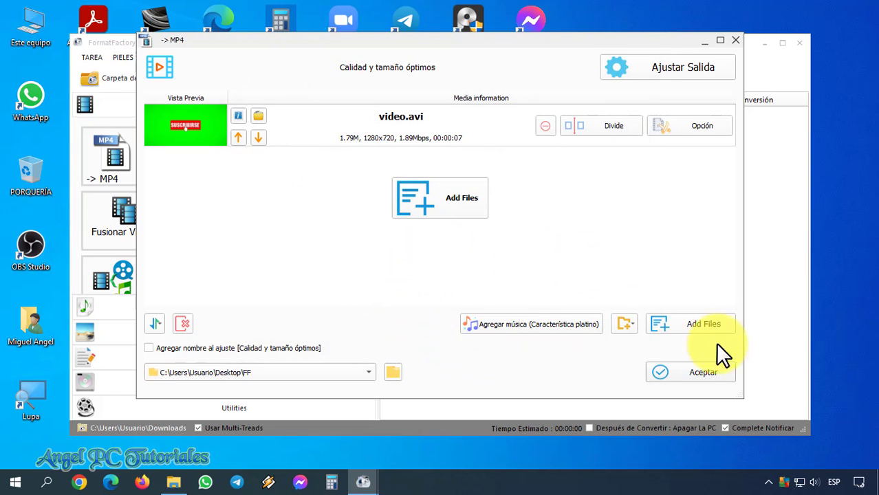
{"action": "left_click", "coordinate": [565, 141]}
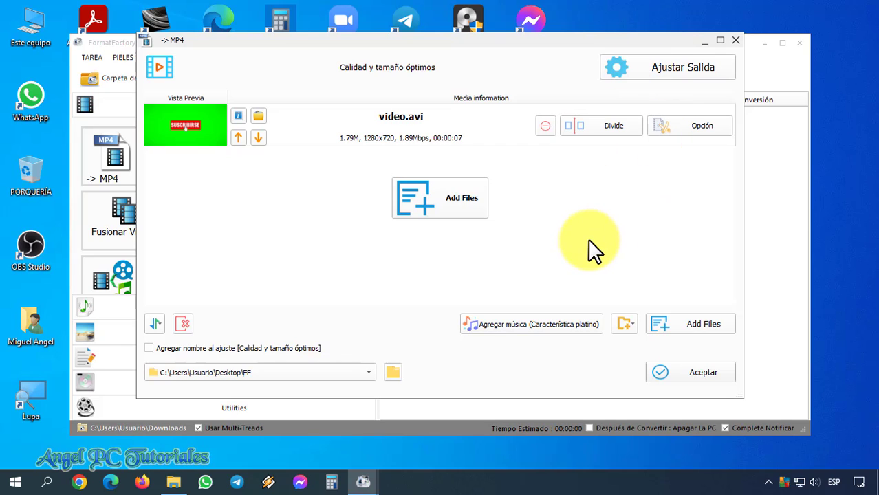
Step: Accept the MP4 task for video.avi, run the conversion and dismiss the completion notification
{"action": "left_click", "coordinate": [688, 371]}
{"action": "left_click", "coordinate": [440, 81]}
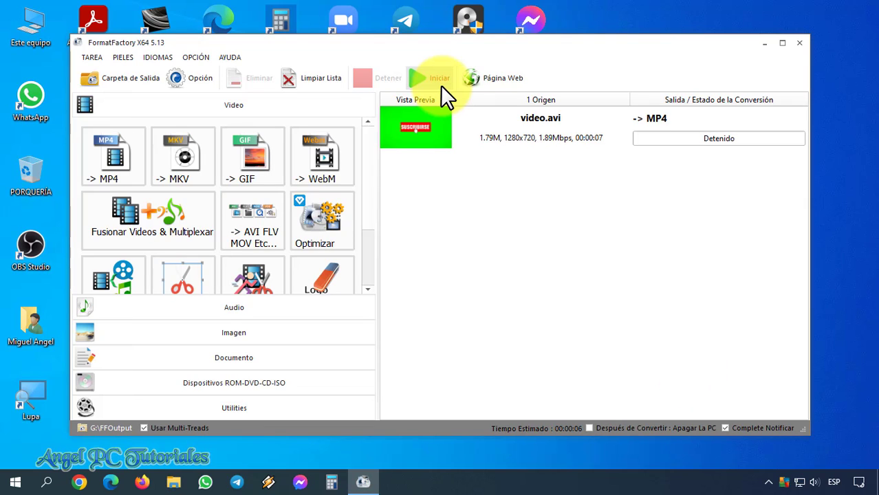
{"action": "left_click", "coordinate": [440, 85]}
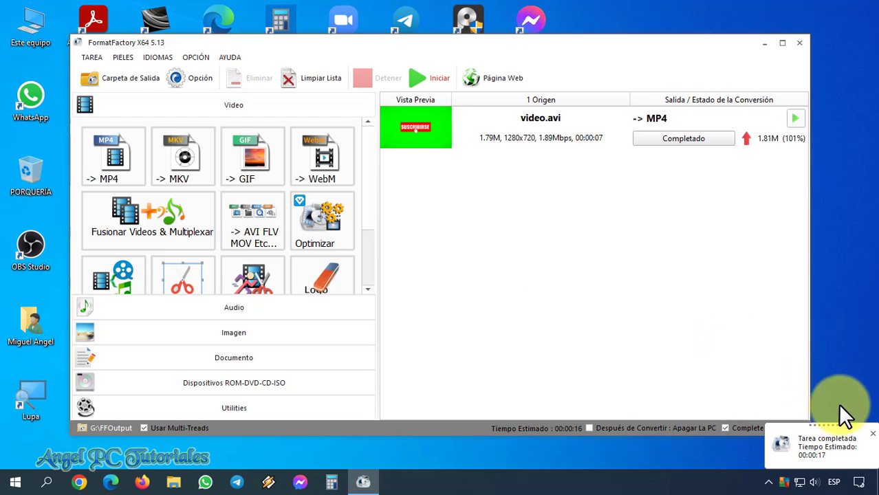
{"action": "left_click", "coordinate": [872, 433]}
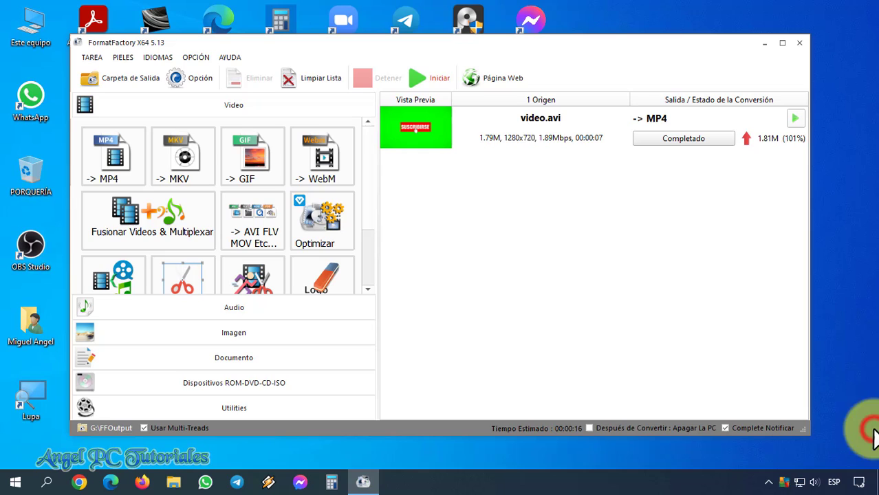
Step: Open the output folder of the converted MP4 and inspect the resulting video file's details
{"action": "left_click", "coordinate": [544, 130]}
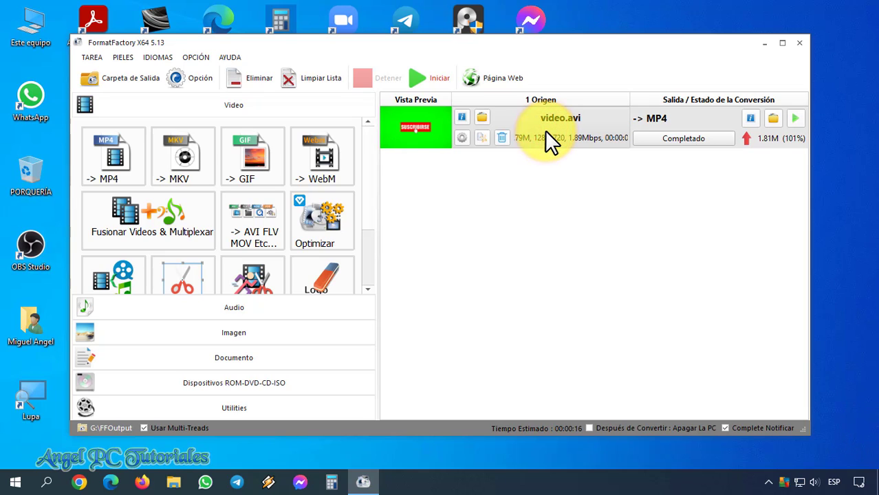
{"action": "left_click", "coordinate": [773, 119]}
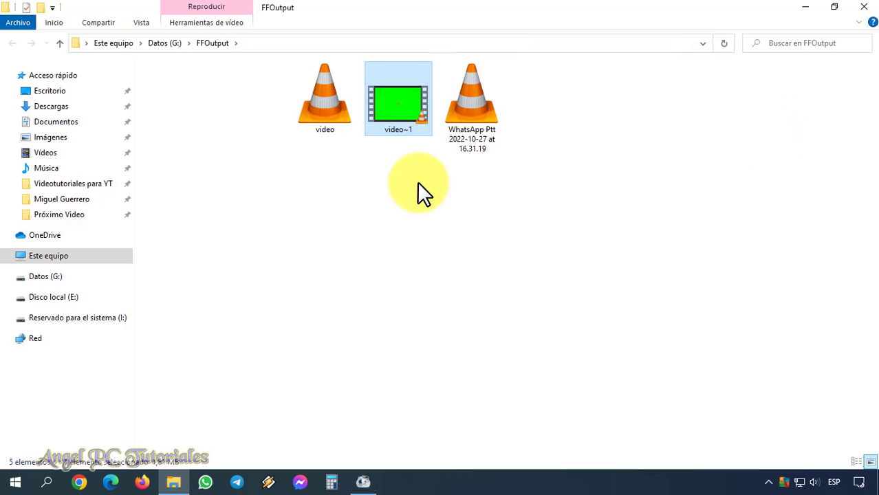
{"action": "mouse_move", "coordinate": [396, 108]}
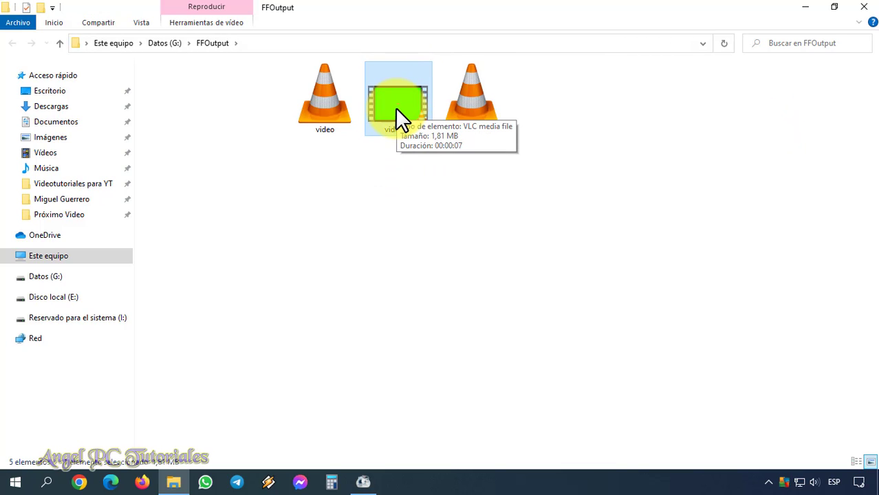